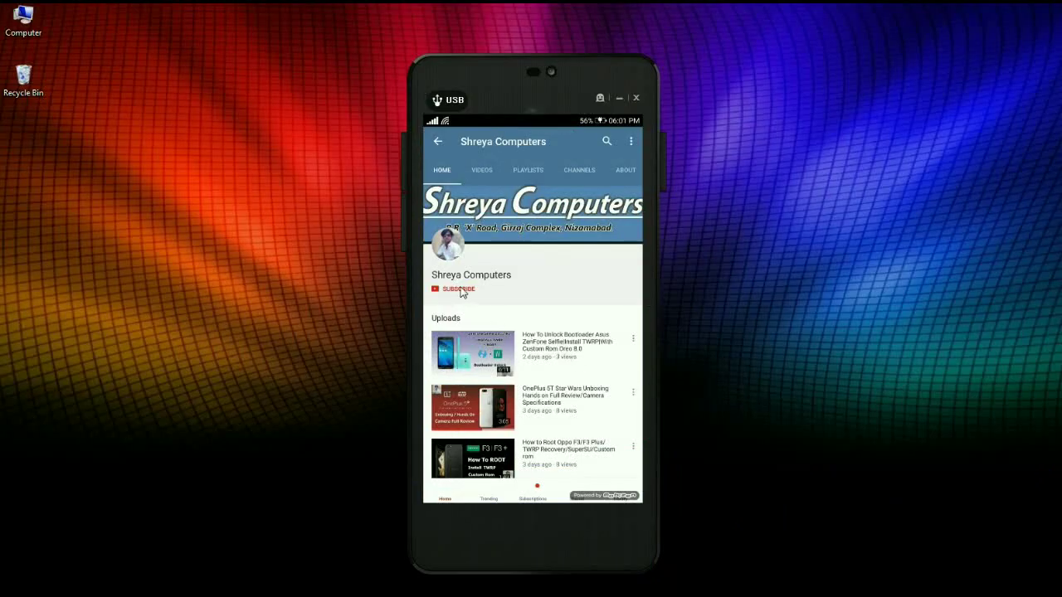
Step: Subscribe to the Shreya Computers channel and set its bell to all notifications
{"action": "left_click", "coordinate": [459, 290]}
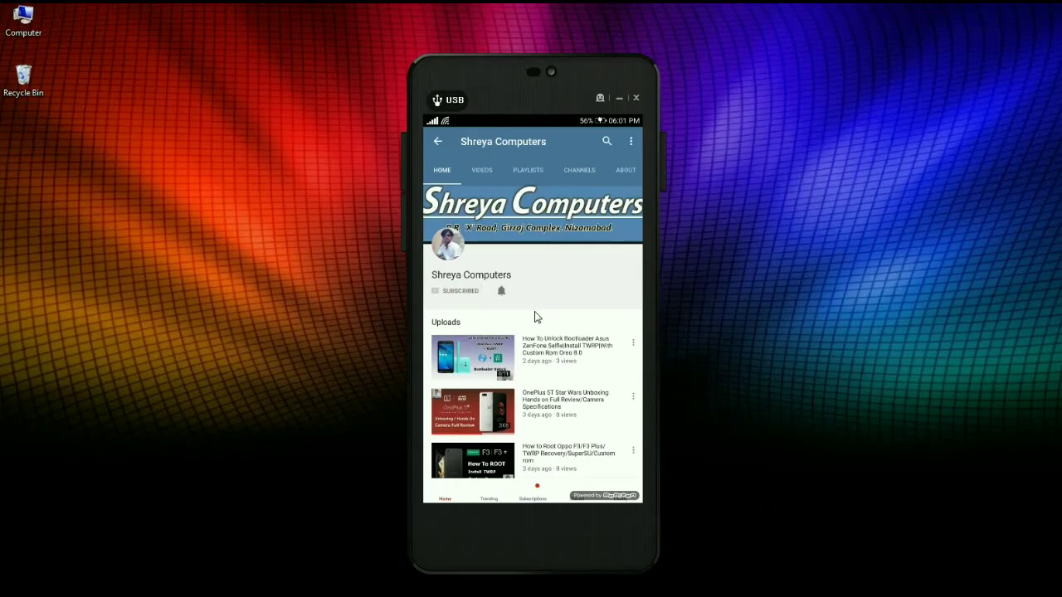
{"action": "left_click", "coordinate": [502, 292]}
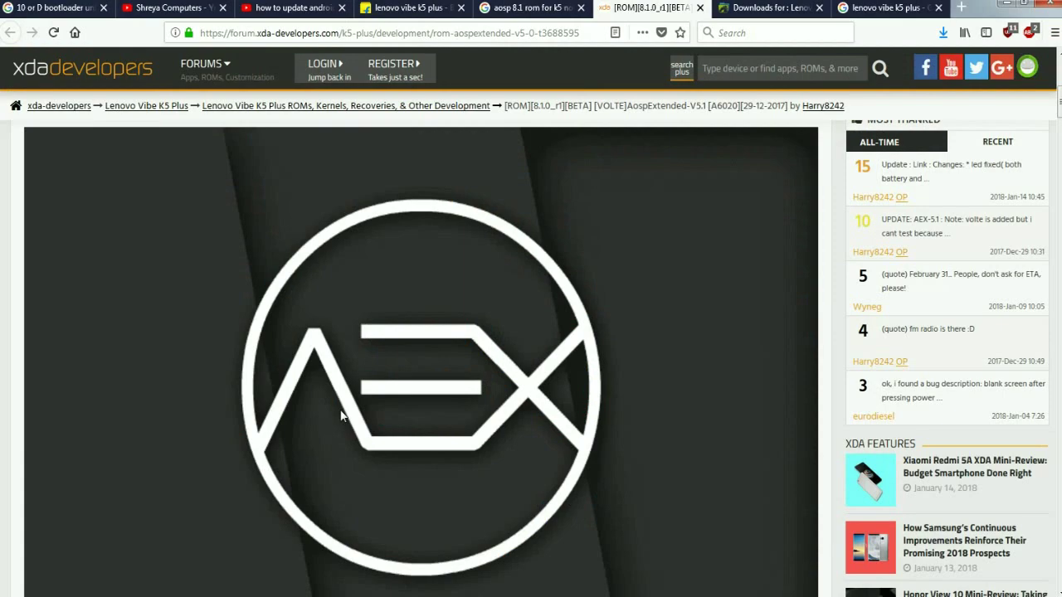
Step: Scroll through the AospExtended V5.1 thread to its Instructions section
{"action": "scroll", "coordinate": [341, 414], "scroll_direction": "down", "scroll_amount": 10}
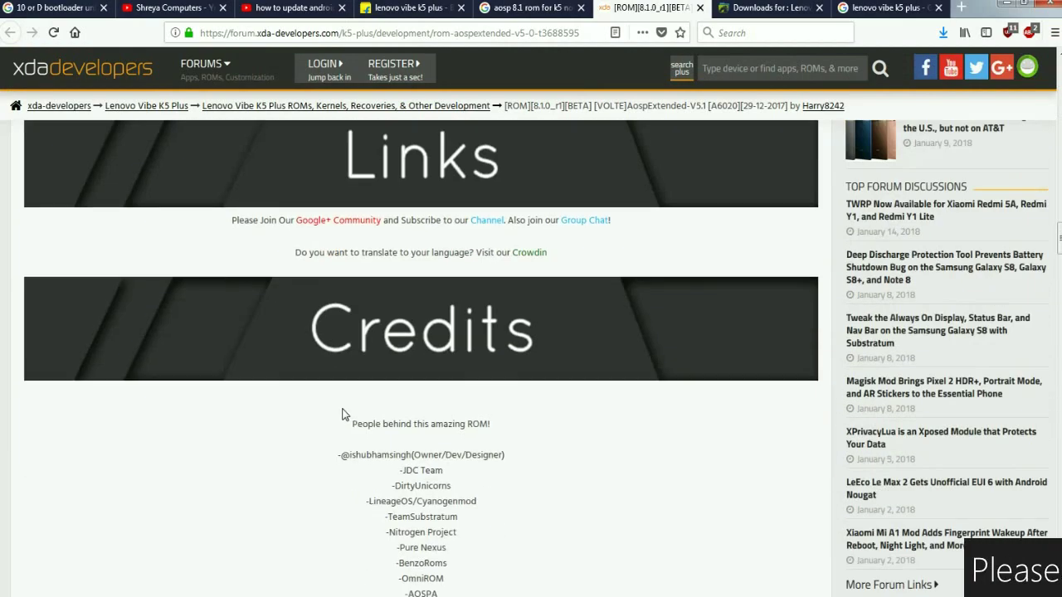
{"action": "scroll", "coordinate": [344, 415], "scroll_direction": "down", "scroll_amount": 2}
{"action": "scroll", "coordinate": [344, 415], "scroll_direction": "down", "scroll_amount": 2}
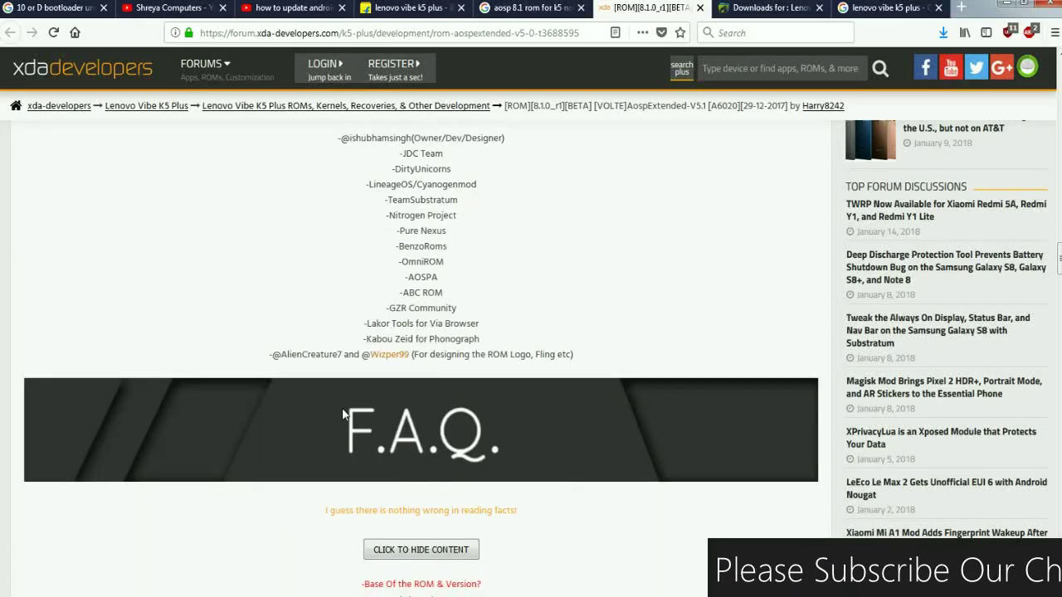
{"action": "scroll", "coordinate": [344, 415], "scroll_direction": "down", "scroll_amount": 1}
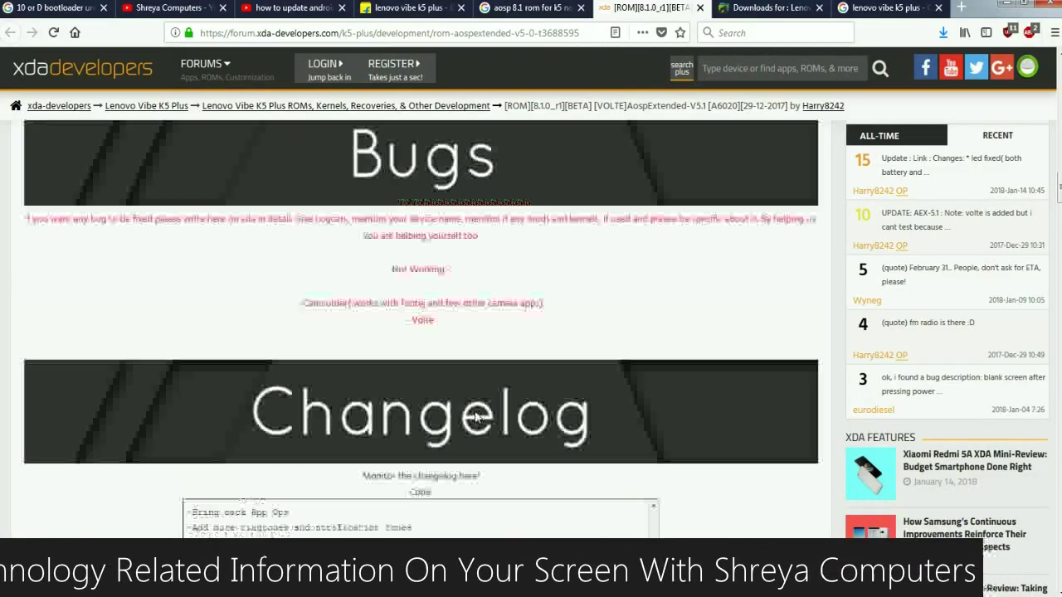
{"action": "scroll", "coordinate": [475, 418], "scroll_direction": "up", "scroll_amount": 1}
{"action": "scroll", "coordinate": [475, 417], "scroll_direction": "up", "scroll_amount": 3}
{"action": "scroll", "coordinate": [475, 417], "scroll_direction": "up", "scroll_amount": 3}
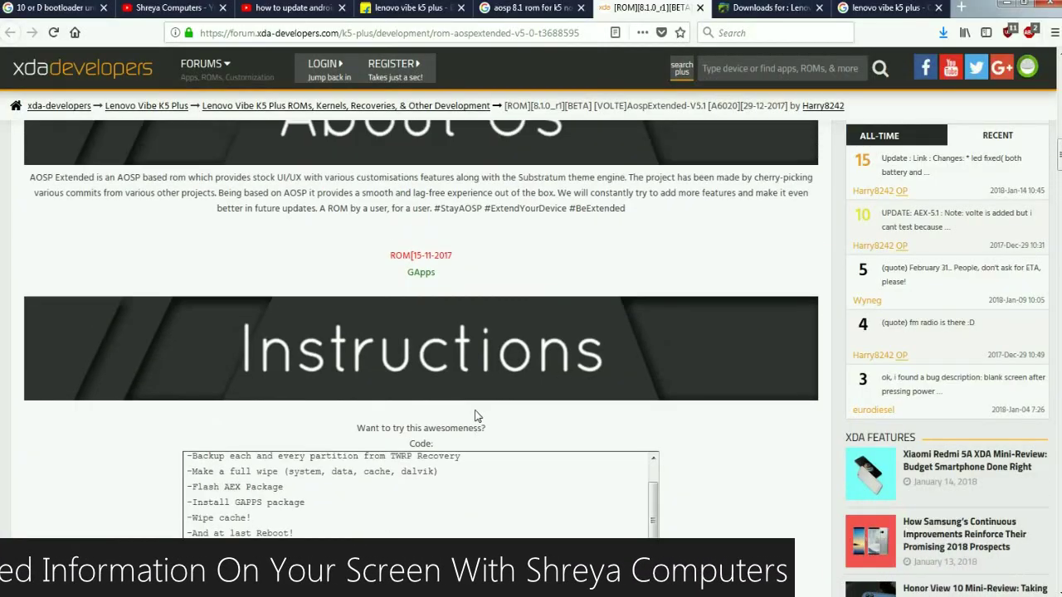
{"action": "scroll", "coordinate": [477, 416], "scroll_direction": "up", "scroll_amount": 2}
{"action": "scroll", "coordinate": [477, 416], "scroll_direction": "up", "scroll_amount": 3}
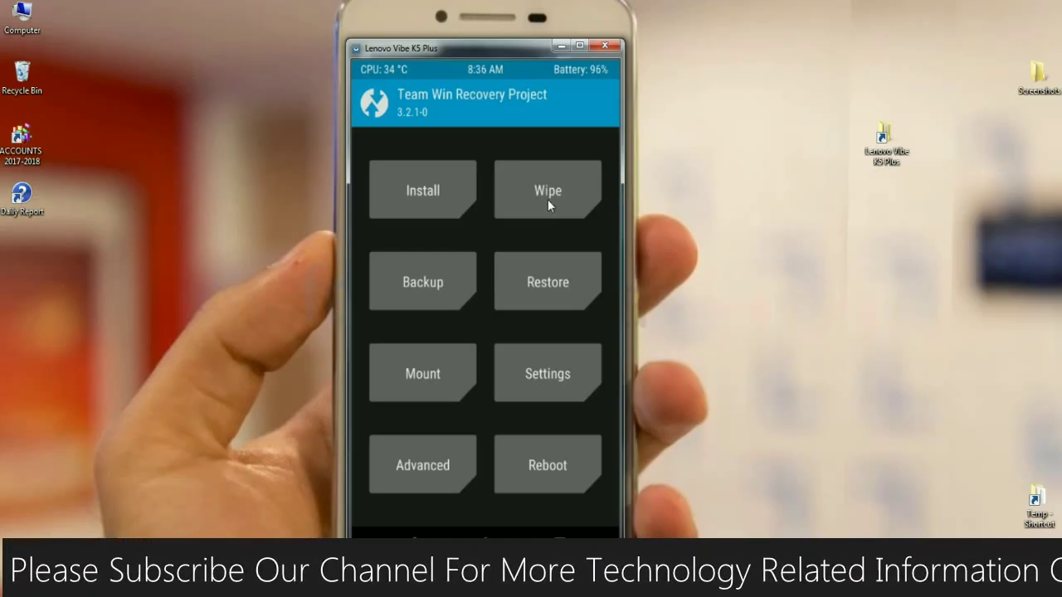
Step: Advanced-wipe the Dalvik/ART Cache, System, Data and Cache partitions, keeping internal storage
{"action": "left_click", "coordinate": [550, 209]}
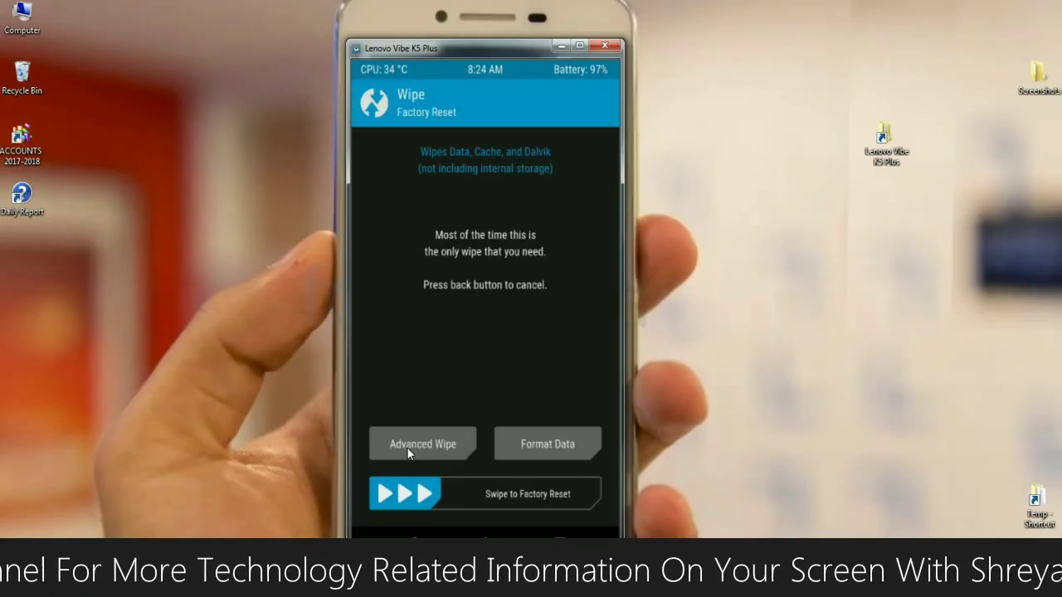
{"action": "left_click", "coordinate": [407, 448]}
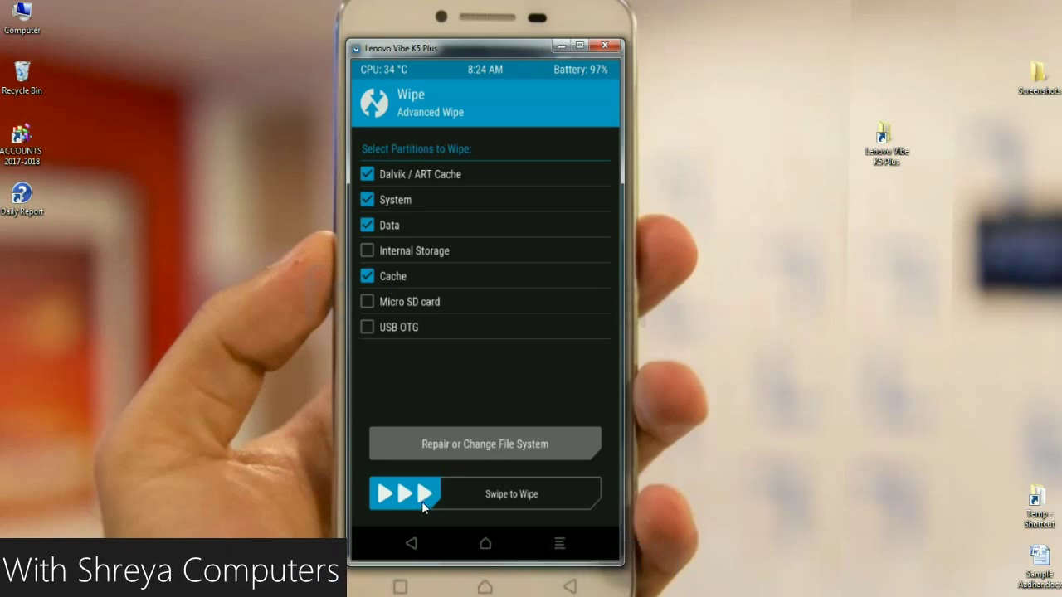
{"action": "left_click_drag", "start_coordinate": [434, 499], "coordinate": [554, 496]}
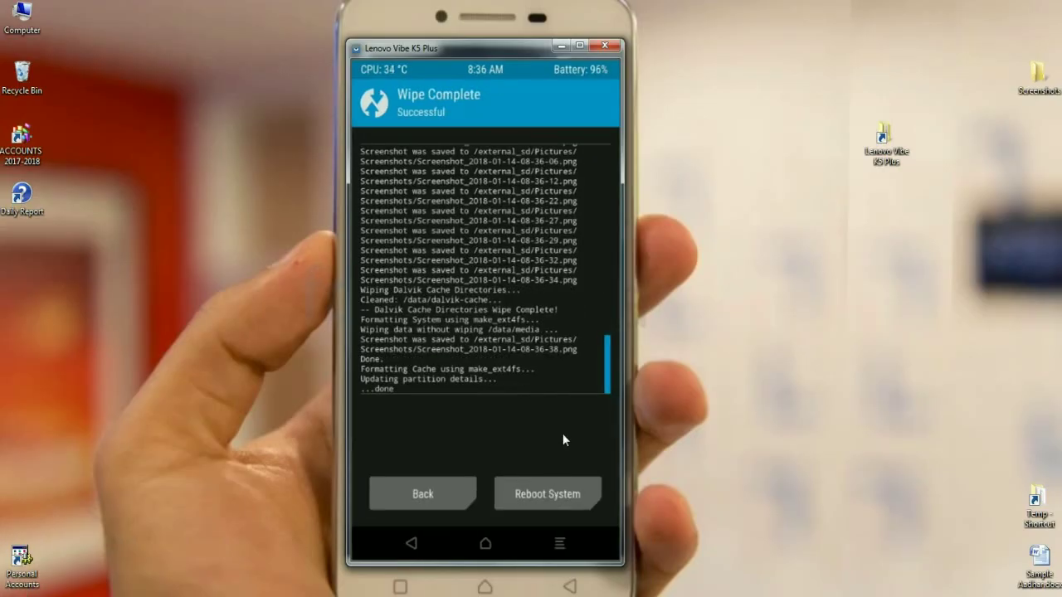
{"action": "left_click", "coordinate": [431, 492]}
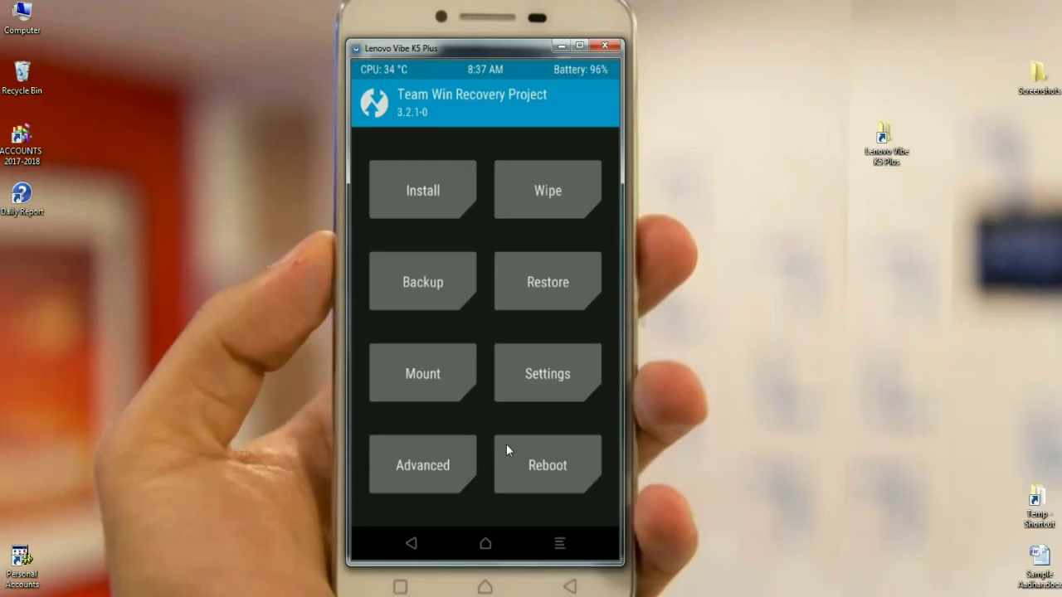
{"action": "left_click", "coordinate": [426, 174]}
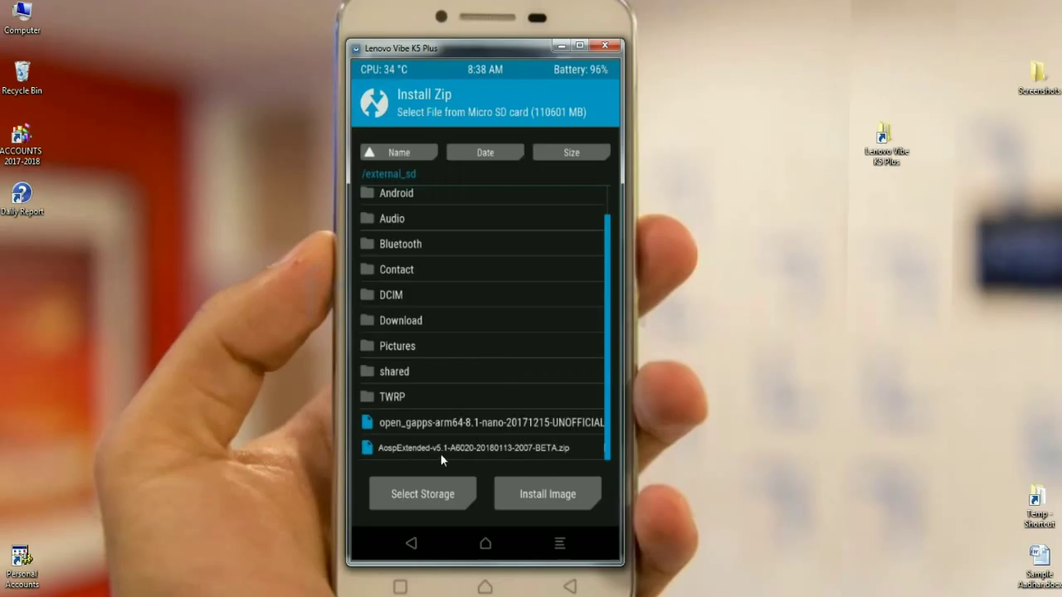
{"action": "left_click", "coordinate": [492, 449]}
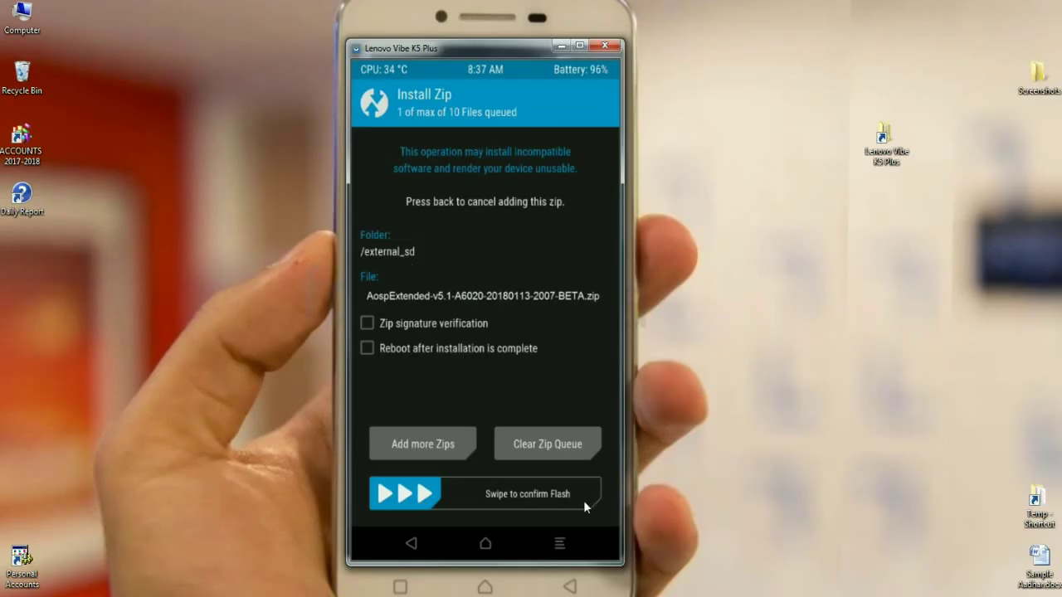
{"action": "left_click_drag", "start_coordinate": [407, 493], "coordinate": [495, 500]}
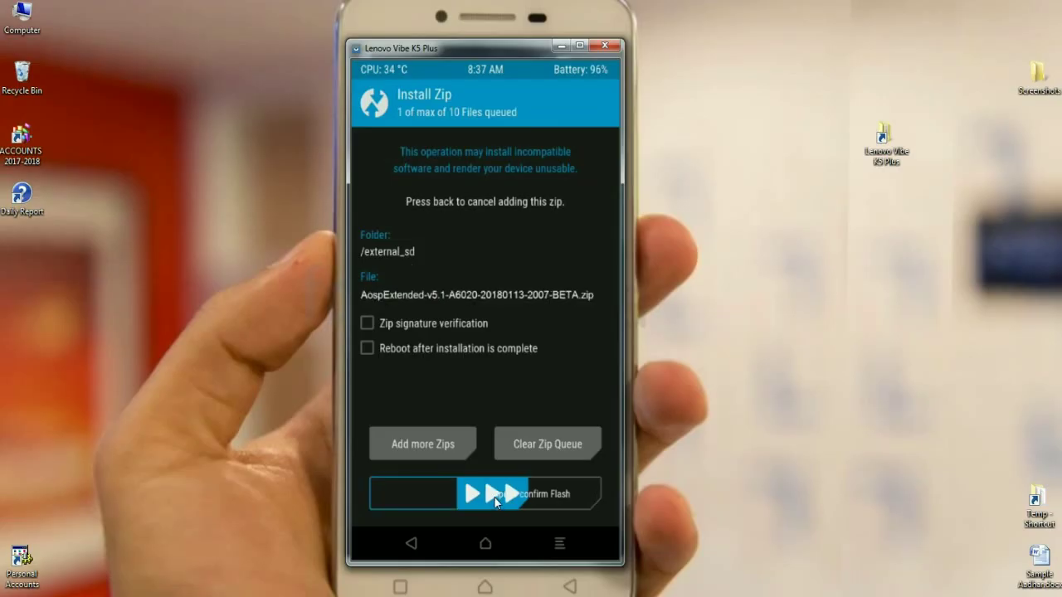
{"action": "left_click_drag", "start_coordinate": [495, 500], "coordinate": [545, 480]}
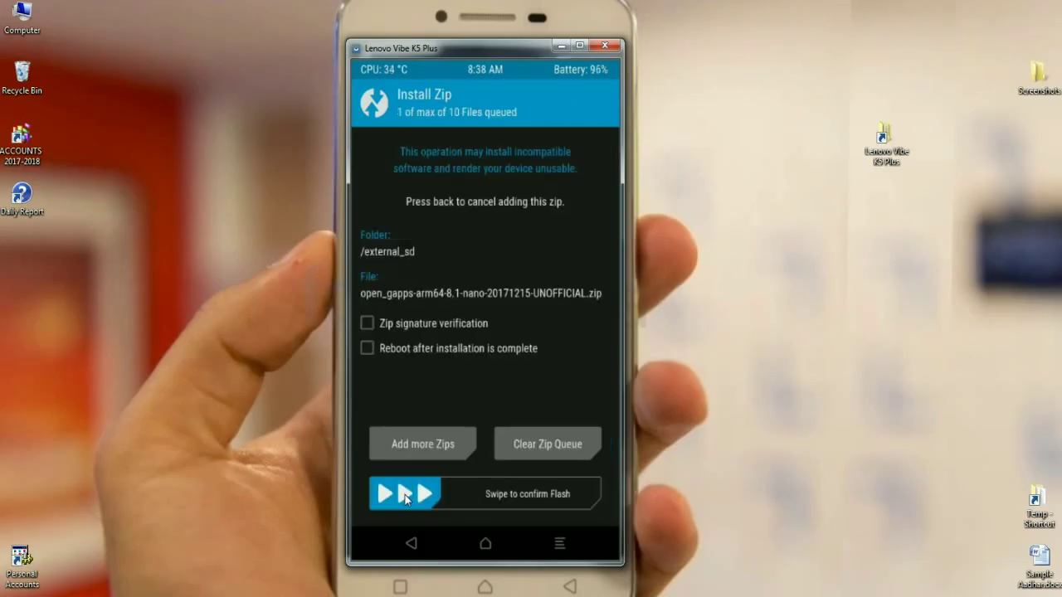
Step: Confirm flashing the open_gapps-arm64-8.1-nano package
{"action": "left_click_drag", "start_coordinate": [405, 498], "coordinate": [560, 506]}
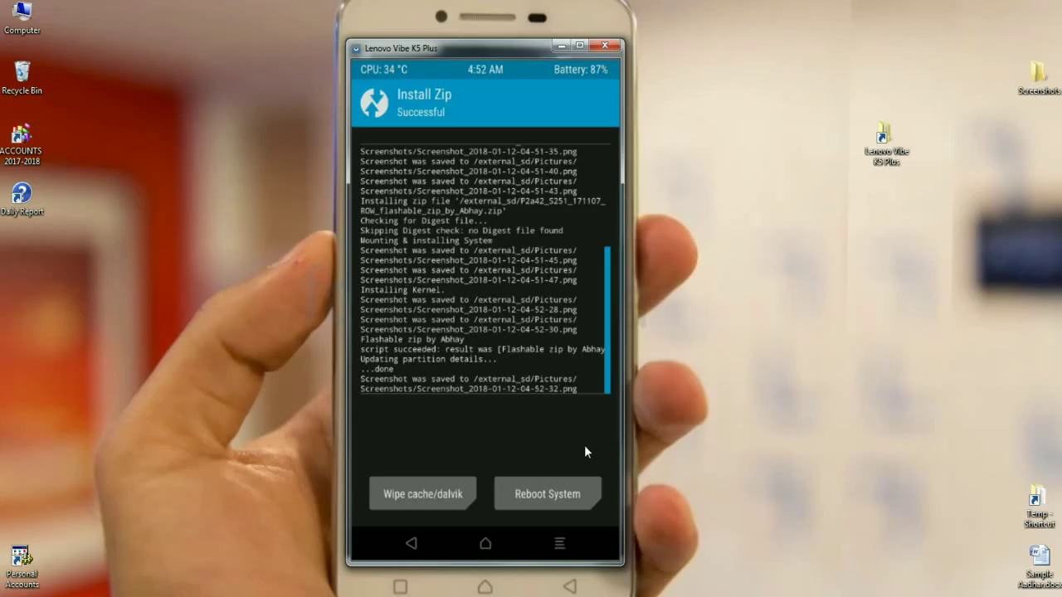
Step: Wipe cache and Dalvik from the install result screen
{"action": "left_click", "coordinate": [422, 496]}
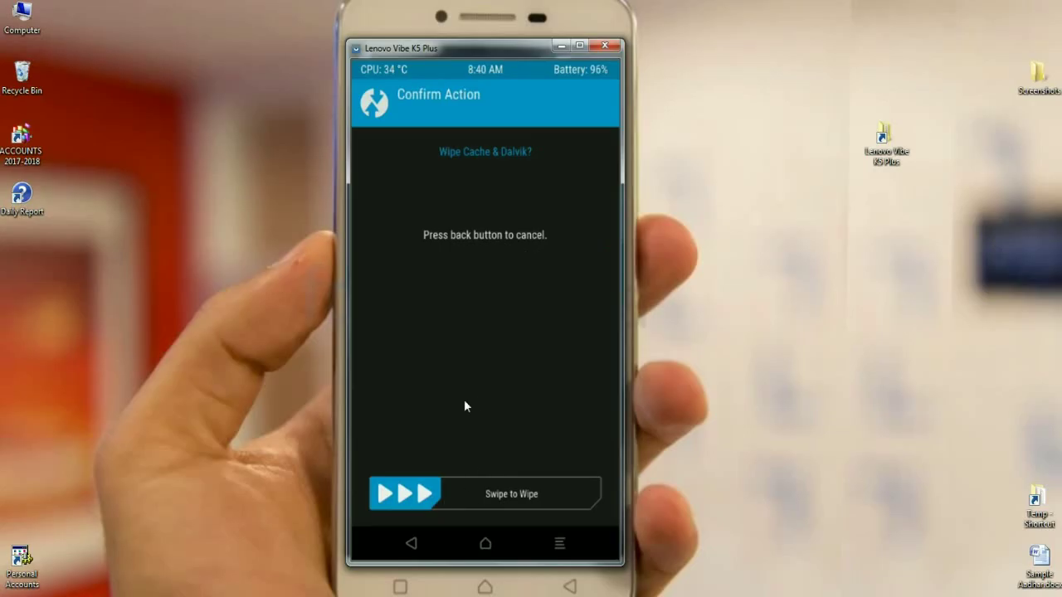
{"action": "left_click_drag", "start_coordinate": [427, 495], "coordinate": [551, 493]}
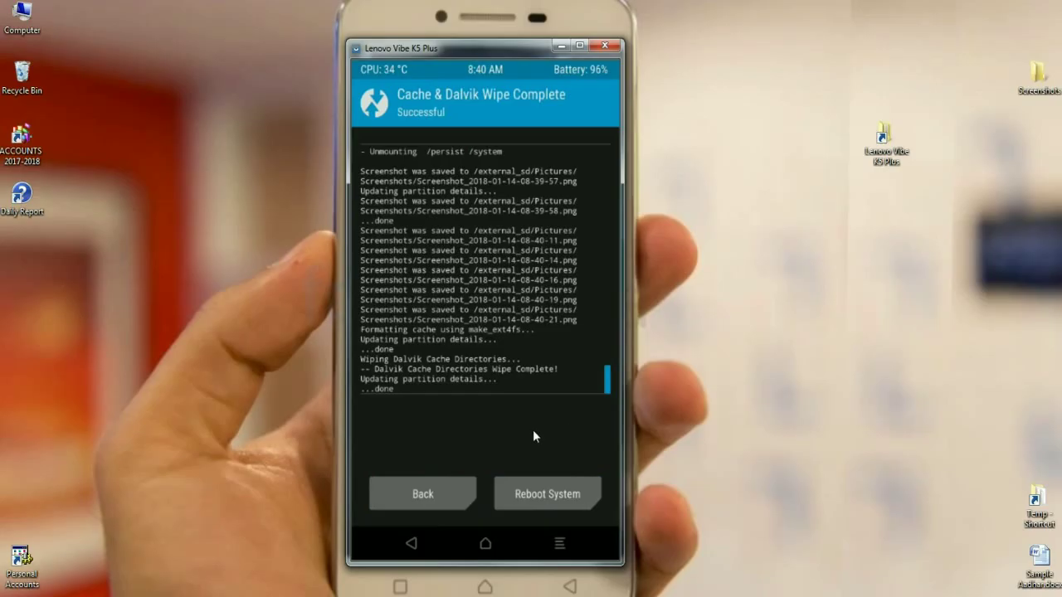